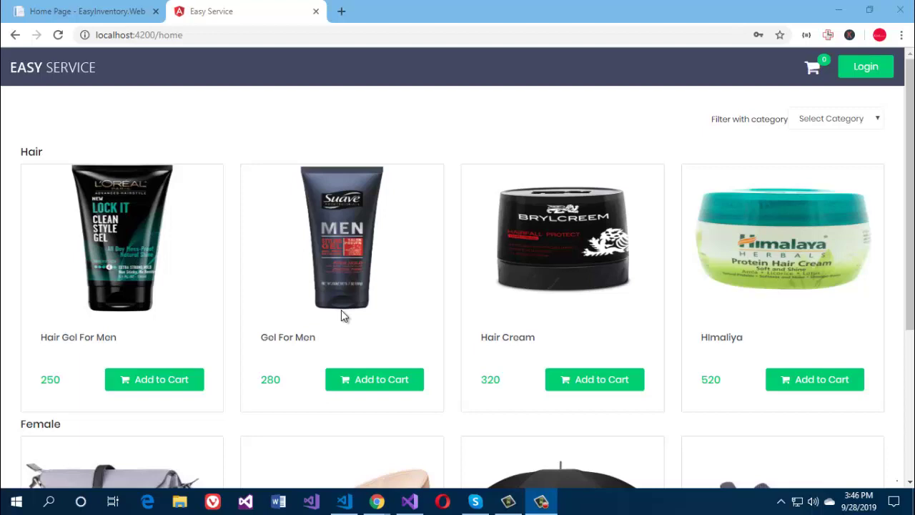
Step: Filter the product list to the Hair category, then reset it to Select Category
scroll(460, 244, "down", 2)
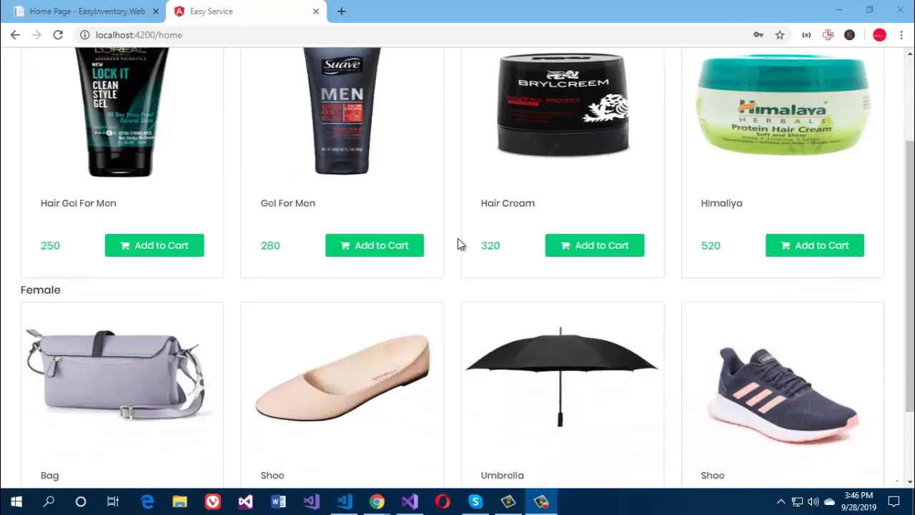
scroll(459, 243, "up", 2)
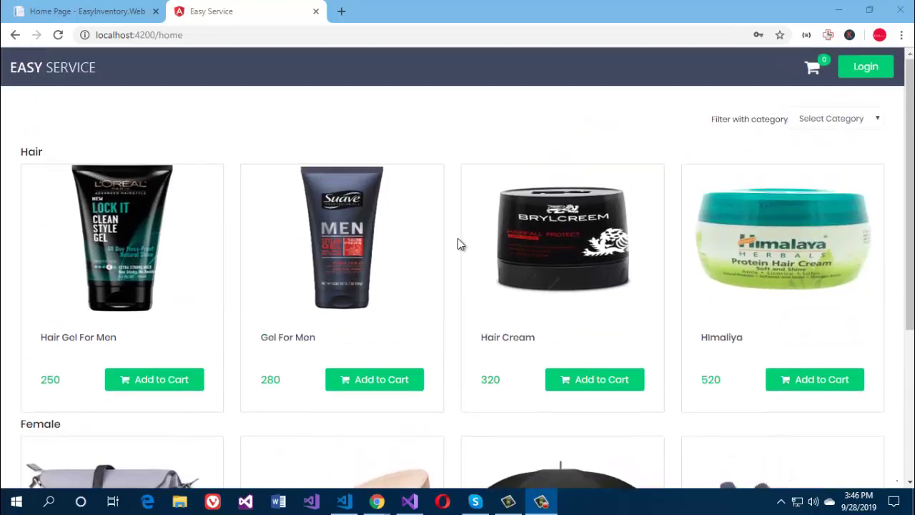
left_click(815, 128)
left_click(815, 128)
left_click(802, 149)
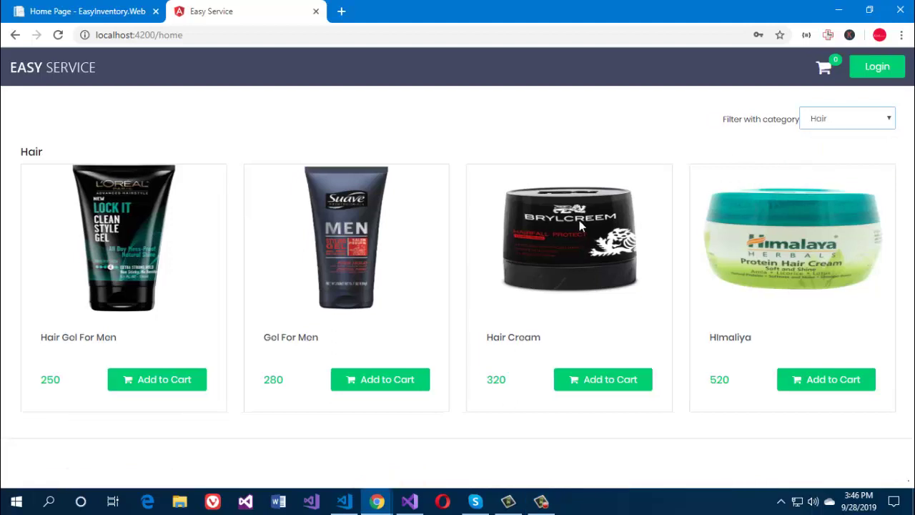
left_click(822, 123)
left_click(822, 136)
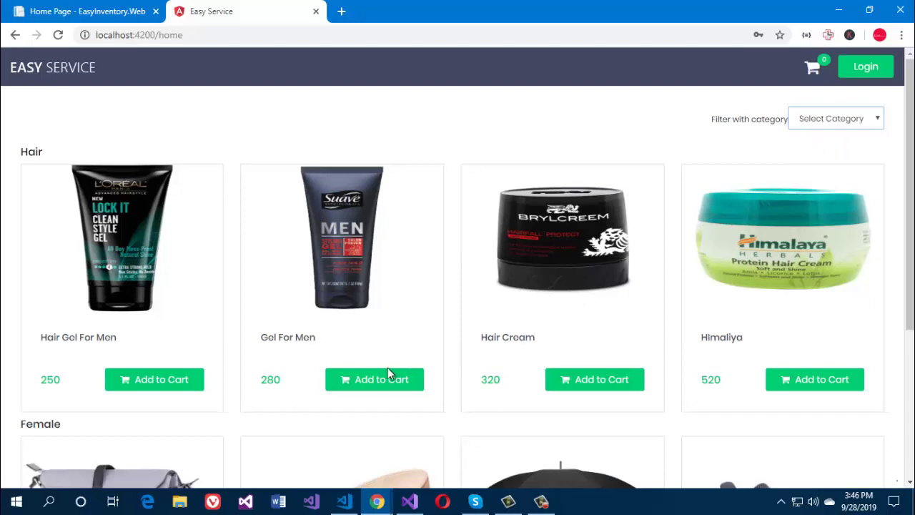
Step: Add Gel For Men, Hair Cream and Himaliya to the cart
left_click(377, 386)
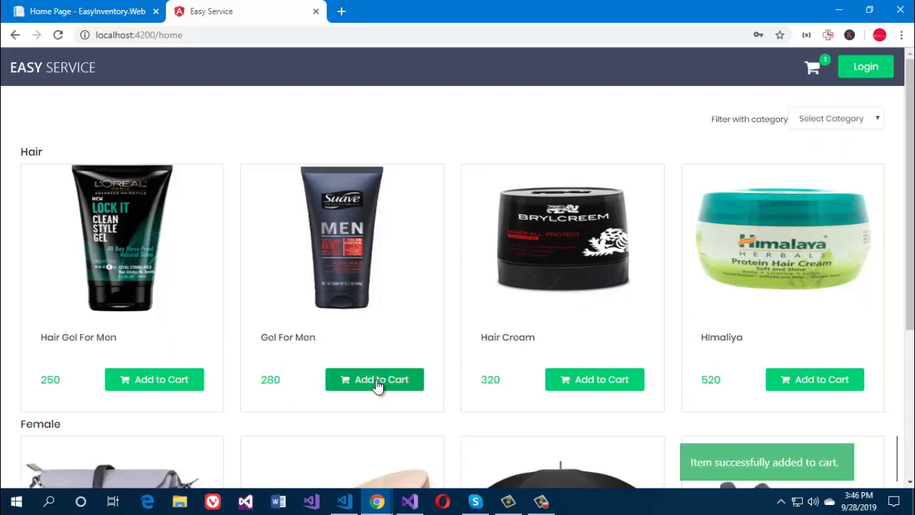
left_click(605, 387)
left_click(767, 382)
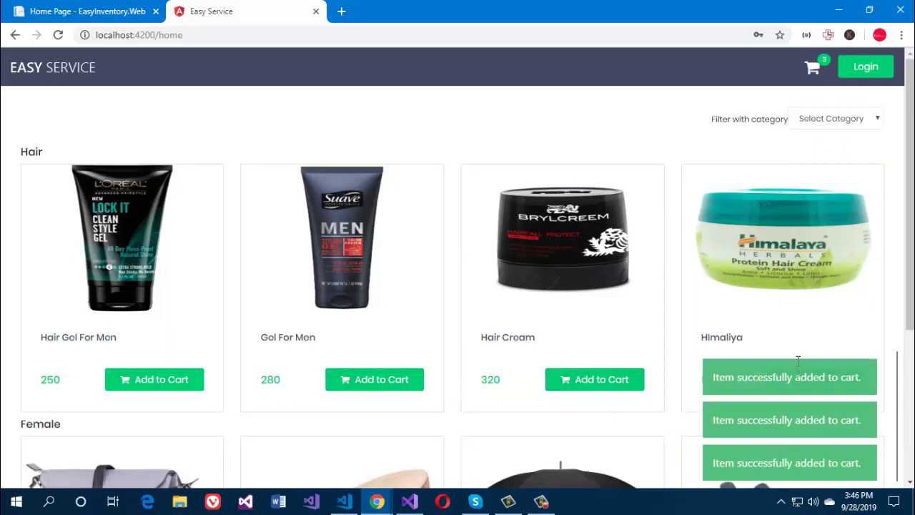
Step: At checkout, raise Himaliya, Hair Cream and Gel for Men to quantity 2 each for a 2,240.00 subtotal
left_click(814, 69)
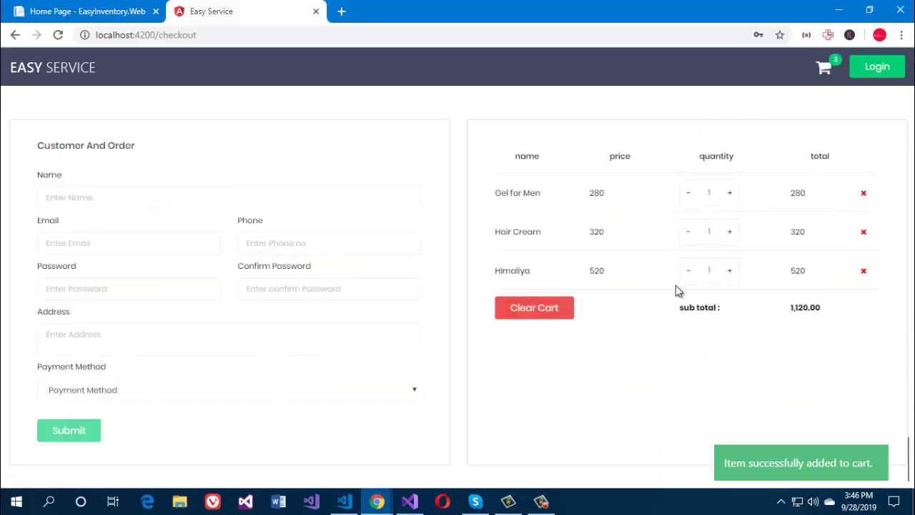
left_click(727, 271)
left_click(729, 233)
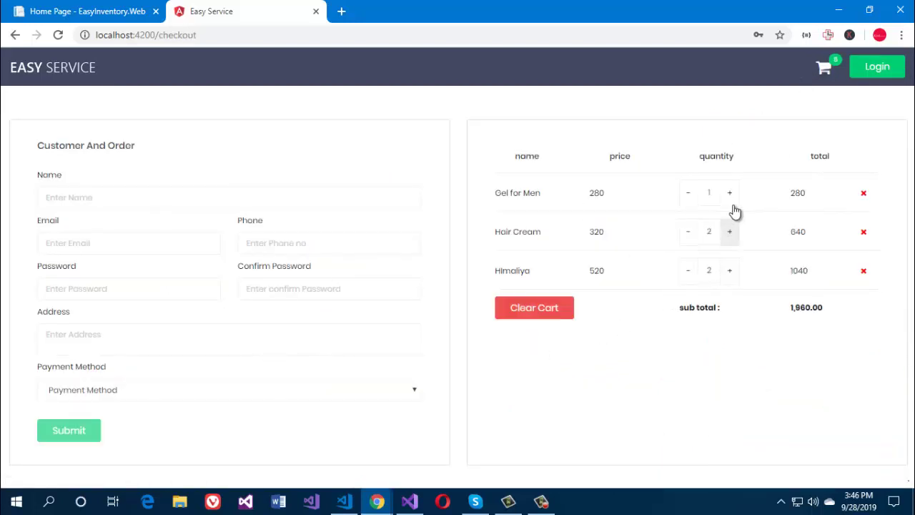
left_click(732, 195)
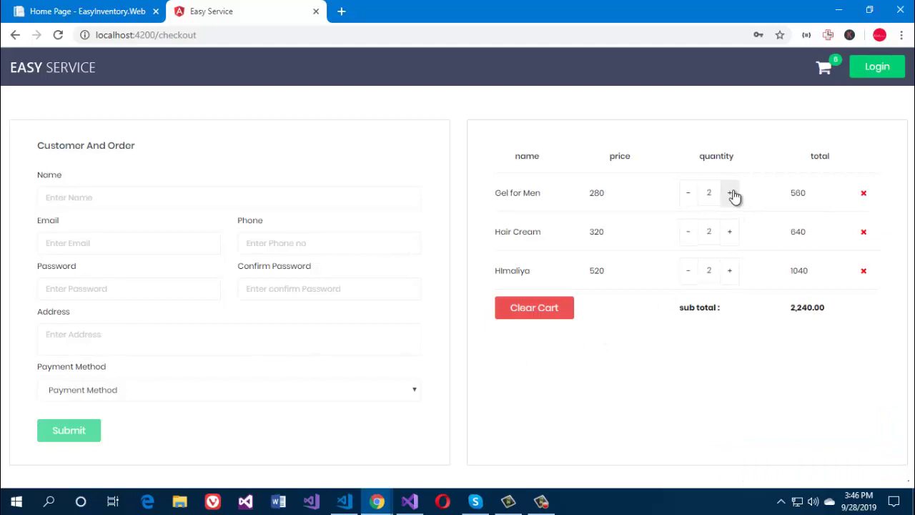
left_click(204, 199)
Step: Enter the customer's name and e-mail address in the checkout form
left_click(225, 166)
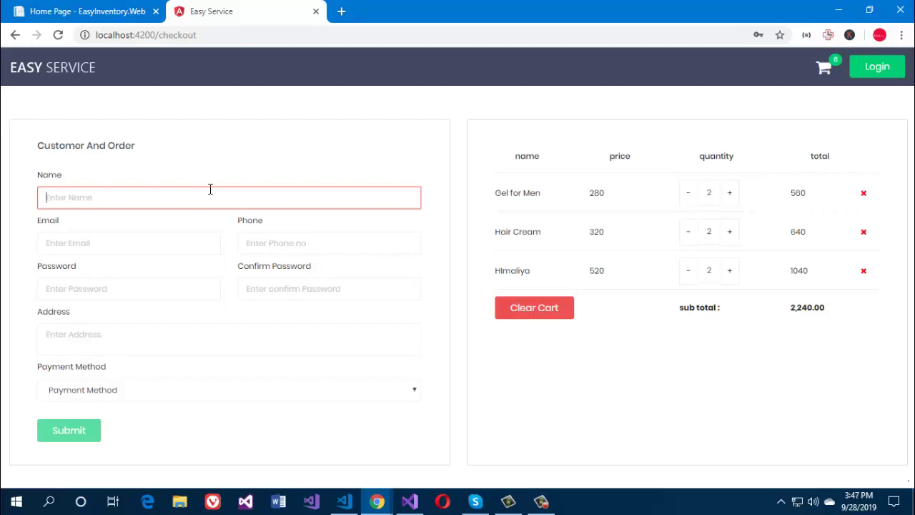
left_click(210, 189)
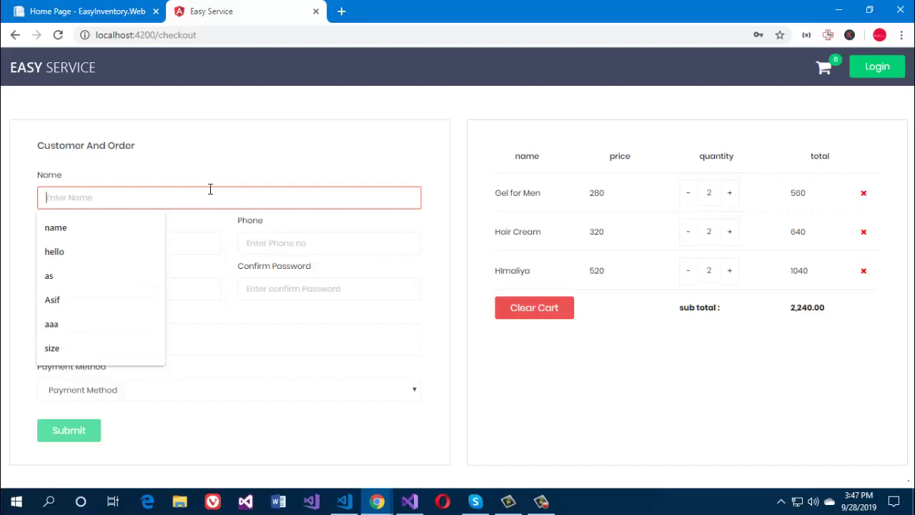
type("new c")
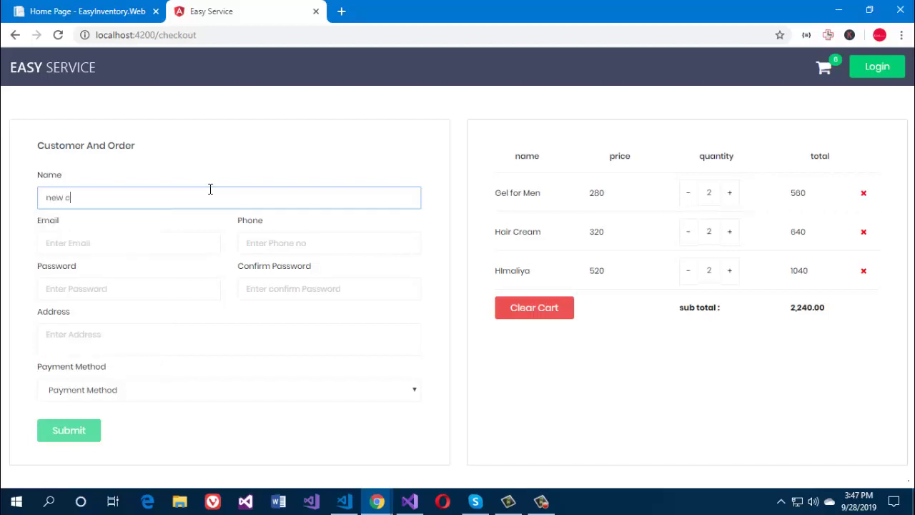
type("ustomer")
key("Tab")
type("new")
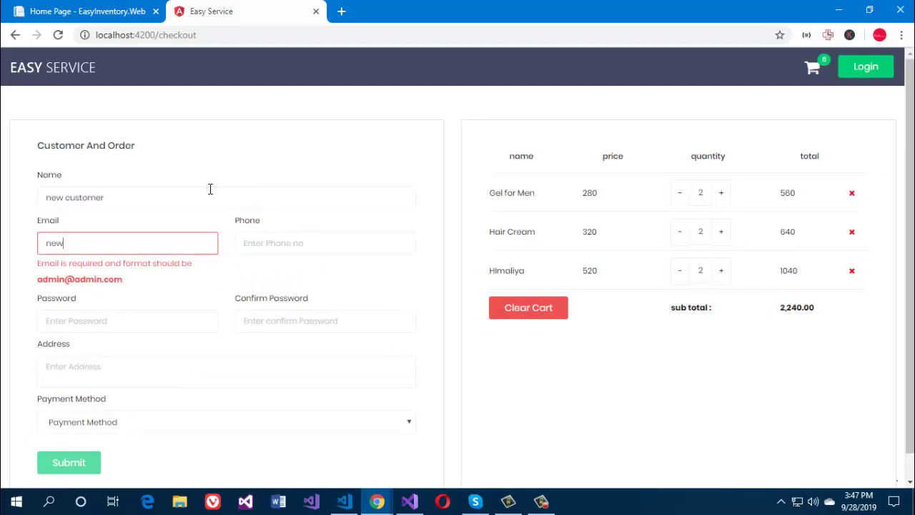
type("customer@gmail")
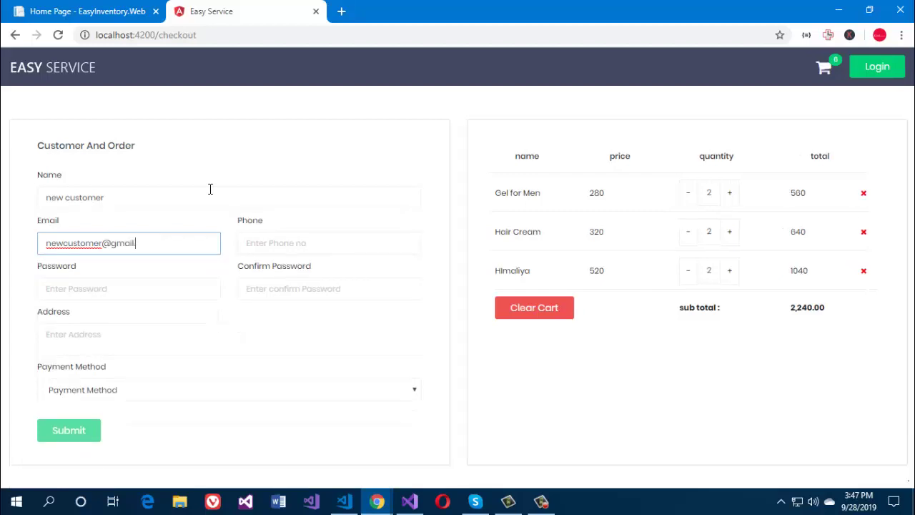
type(".com")
Step: Enter the customer's phone number and an account password
left_click(310, 247)
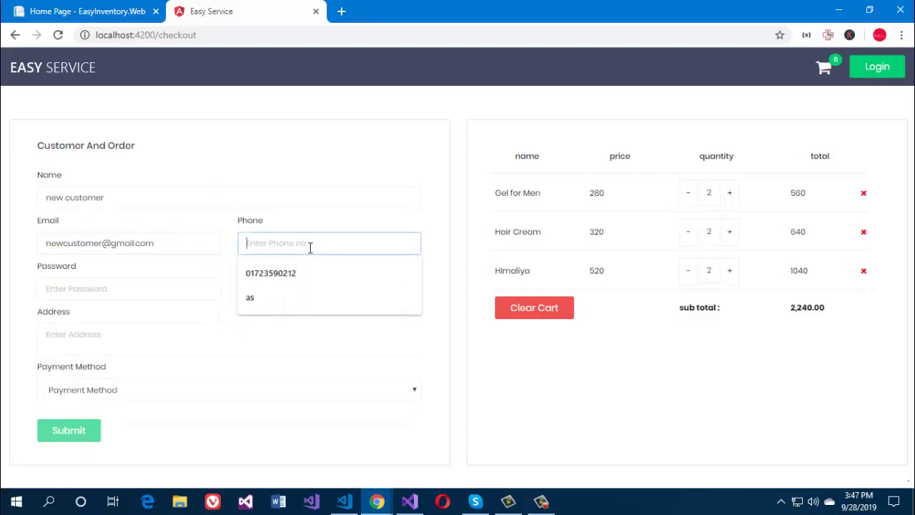
type("000000000")
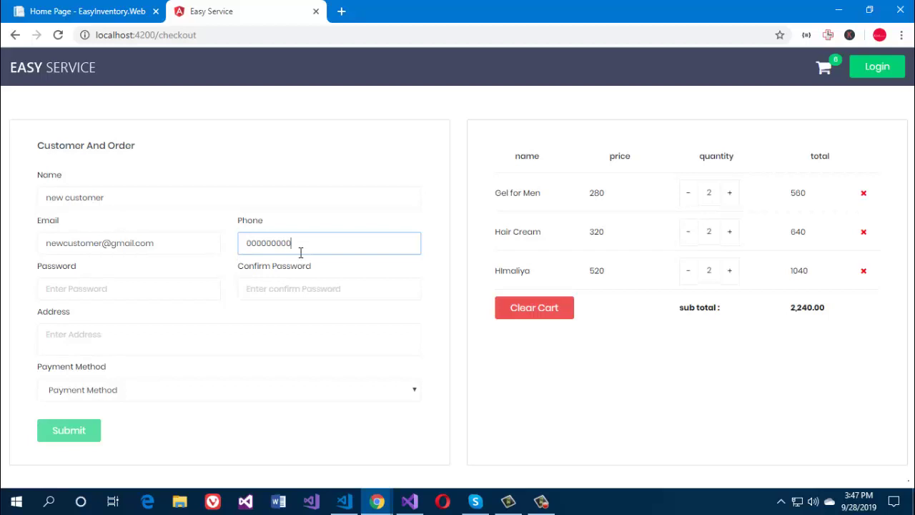
left_click(194, 287)
type("123456")
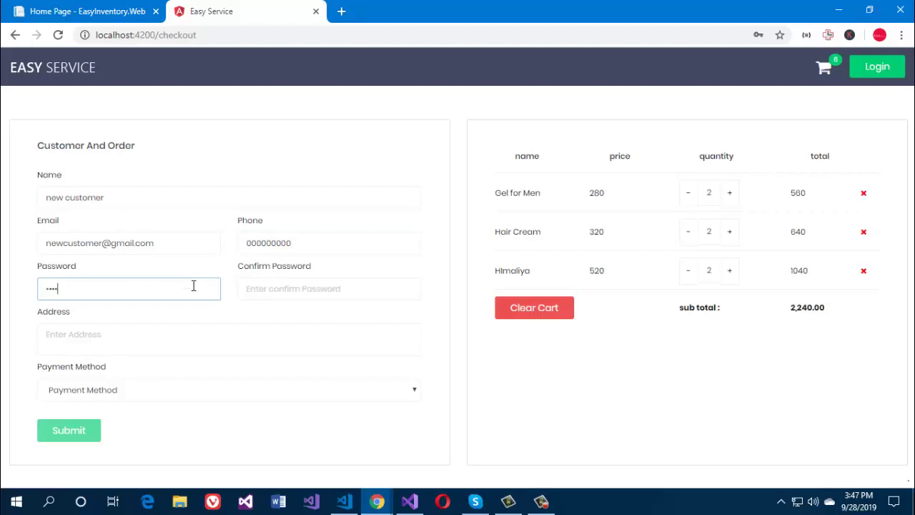
key("BackSpace")
Step: Confirm the password, enter the customer's address, choose cash payment and place the order
left_click(247, 289)
type("112345")
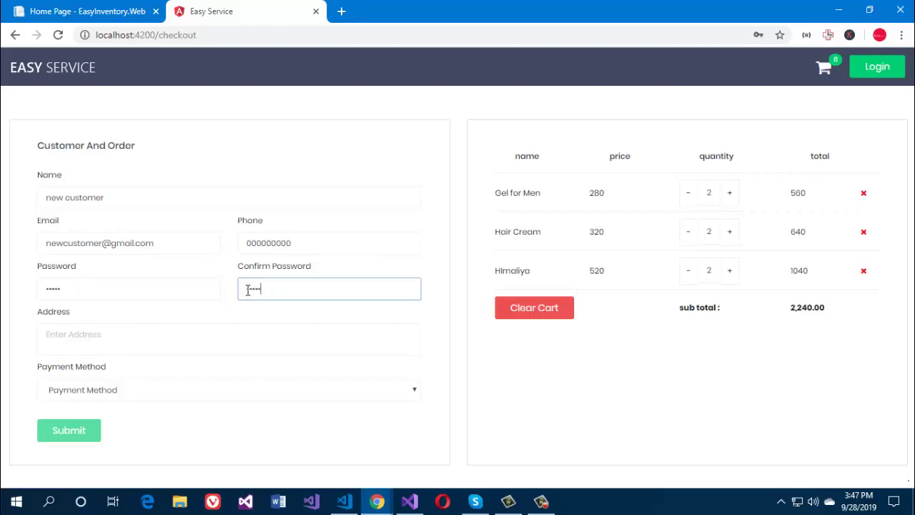
left_click(230, 330)
type("D")
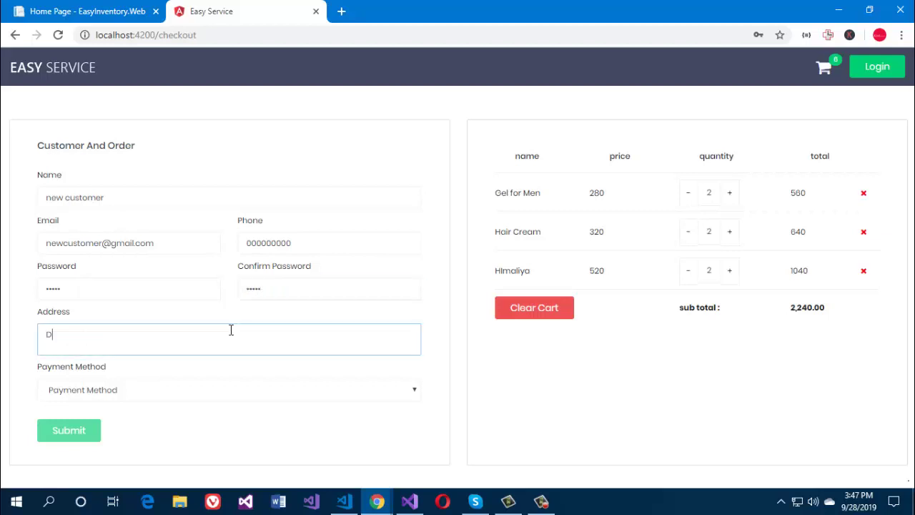
type("haka, Bangladesh")
left_click(241, 389)
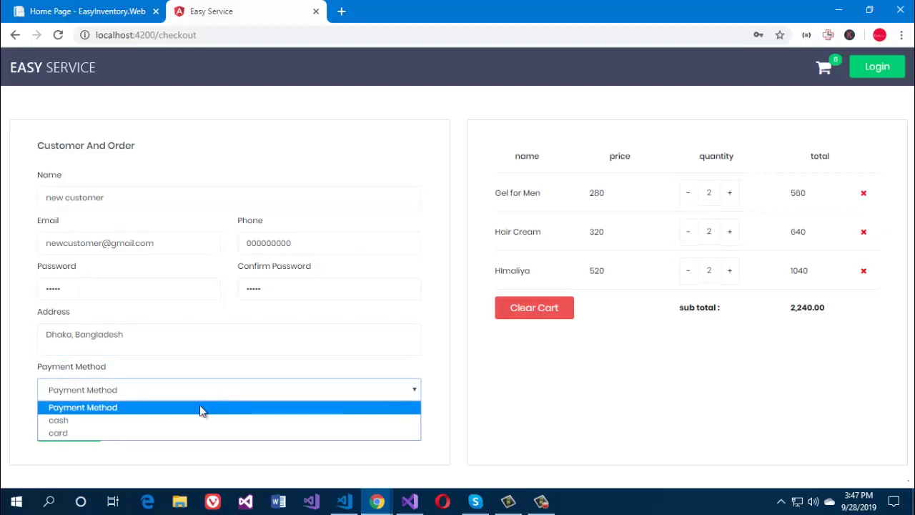
left_click(178, 421)
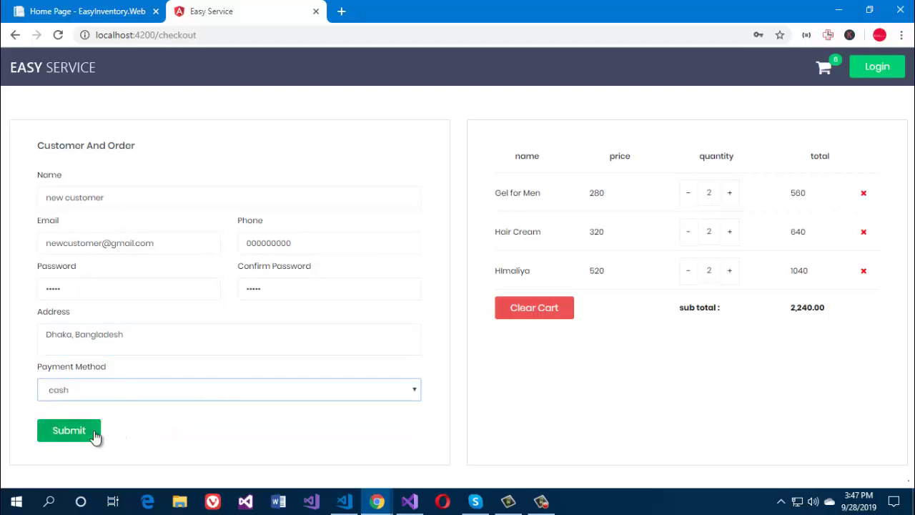
left_click(68, 430)
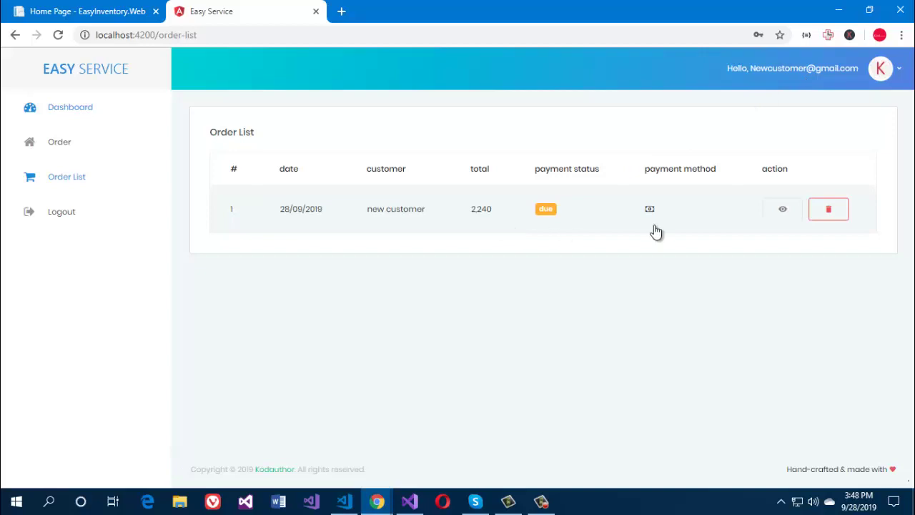
Step: Open the invoice for order 1 from the Order List
left_click(784, 208)
Step: Print order 1's invoice to PDF, view and close it, then return to the dashboard
scroll(619, 314, "down", 2)
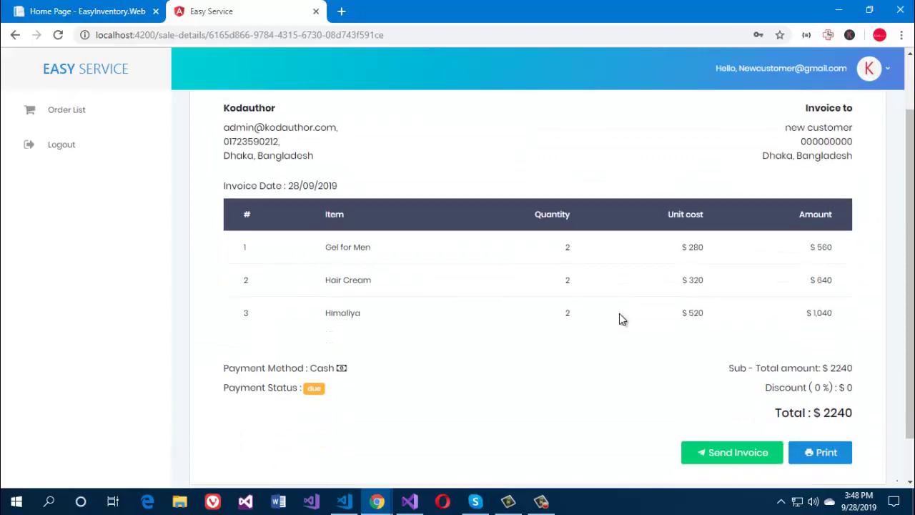
left_click(824, 452)
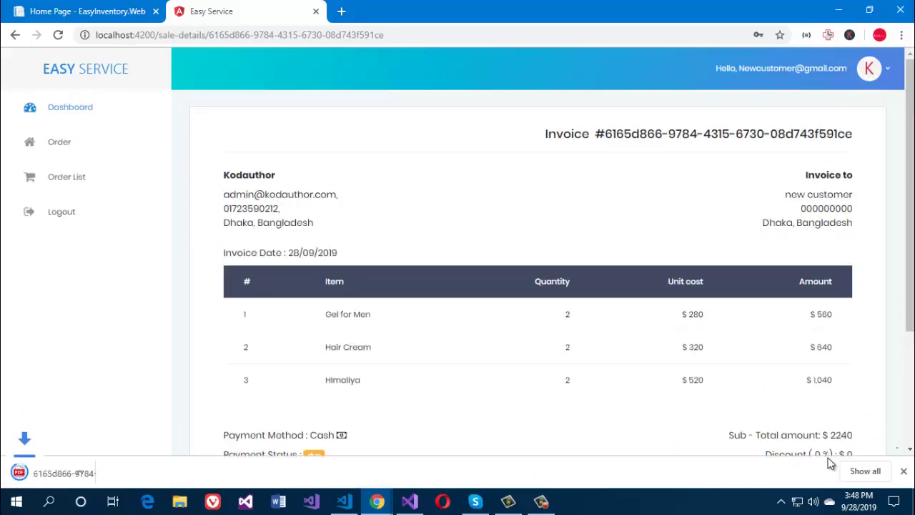
left_click(78, 471)
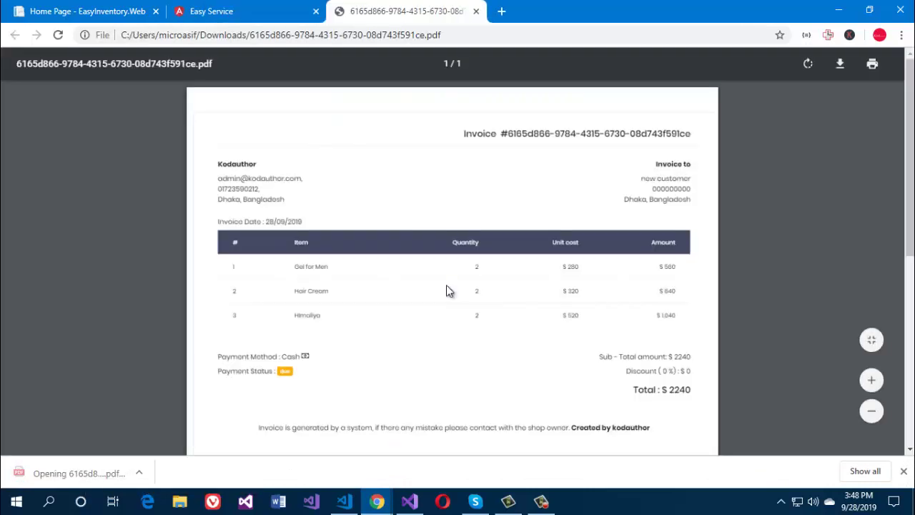
left_click(475, 11)
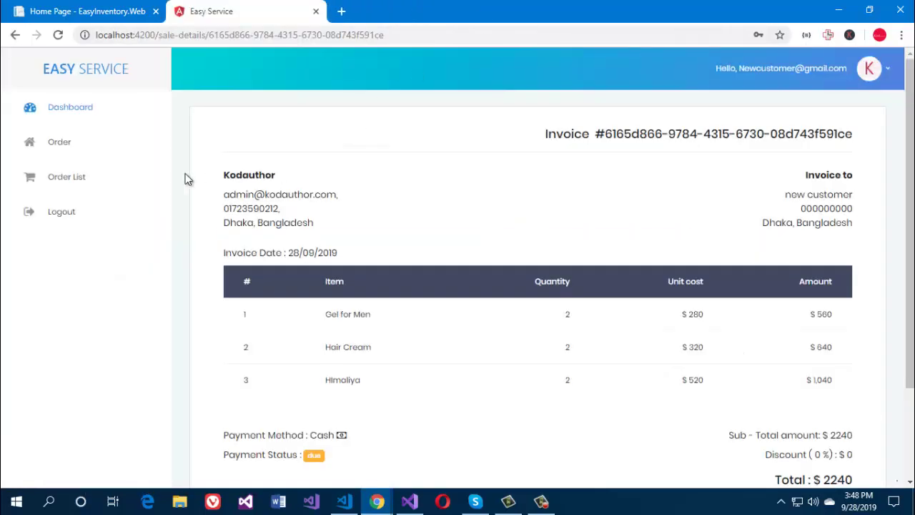
left_click(79, 114)
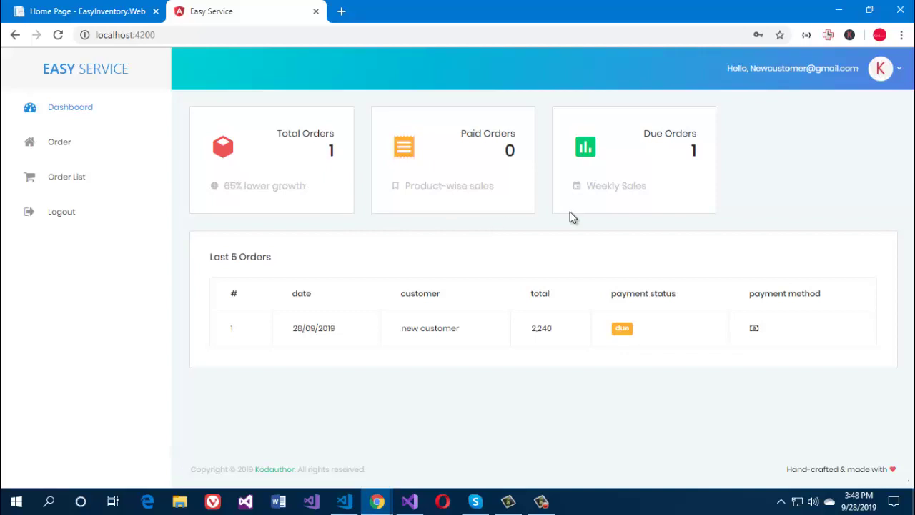
Step: View the Manage Profile page from the account menu, then open the Change Password form
left_click(879, 71)
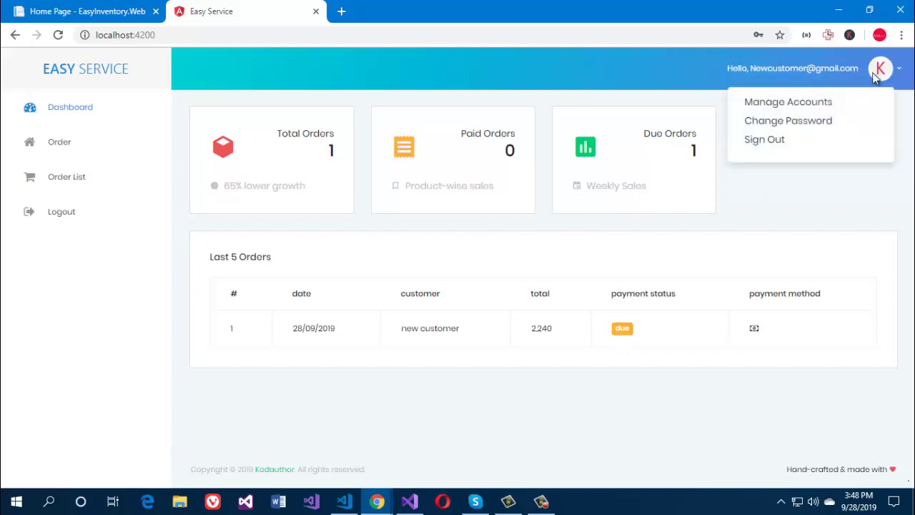
left_click(832, 101)
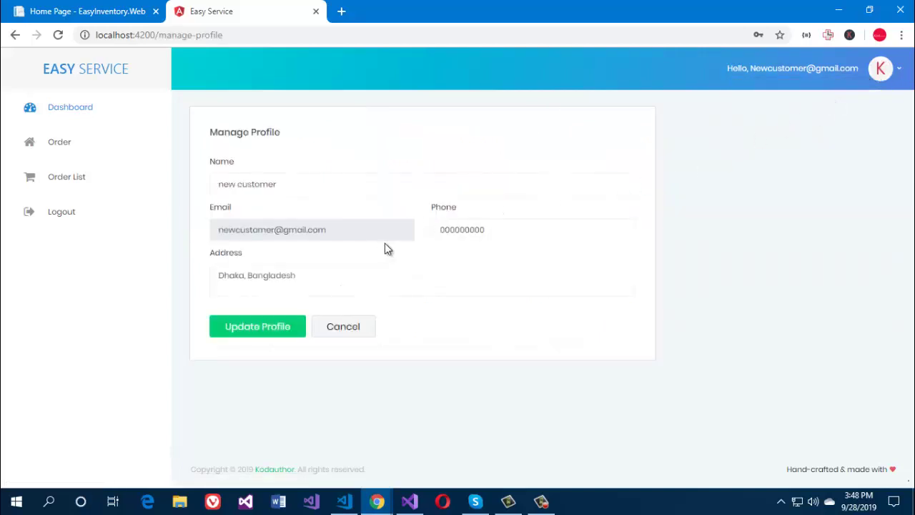
left_click(875, 73)
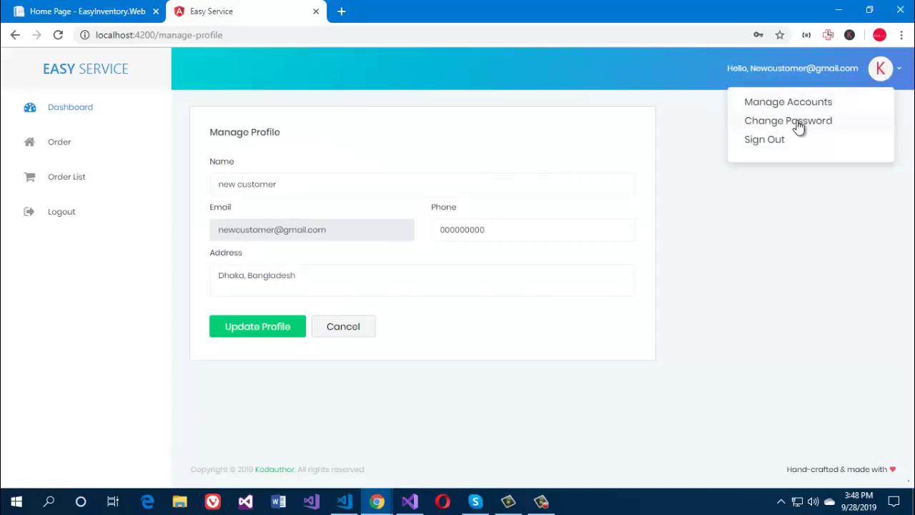
left_click(798, 122)
left_click(885, 73)
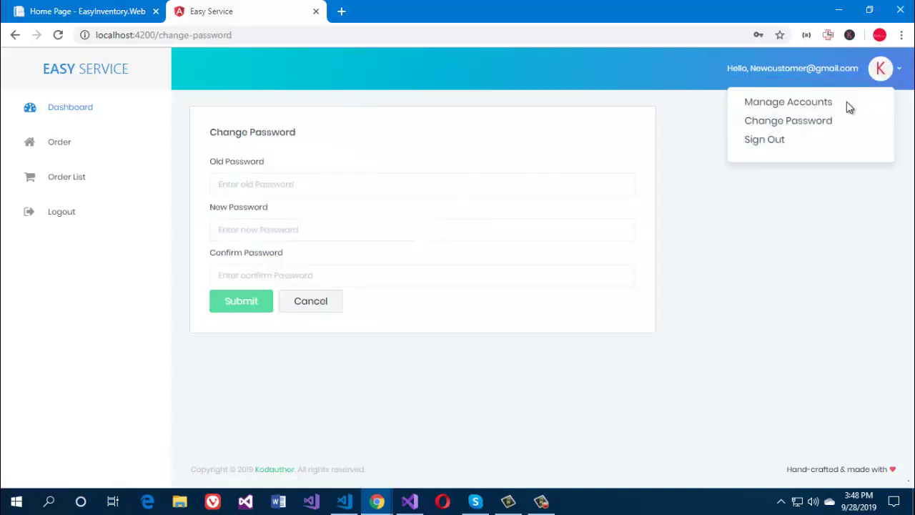
Step: Sign out of the customer account from the avatar menu
left_click(782, 141)
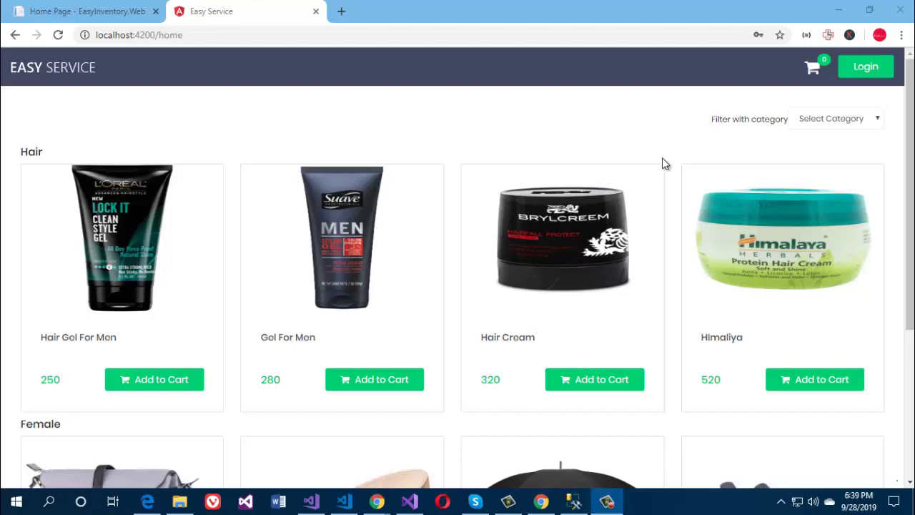
Step: Log in as admin using the saved admin e-mail and the account password
left_click(845, 70)
left_click(448, 218)
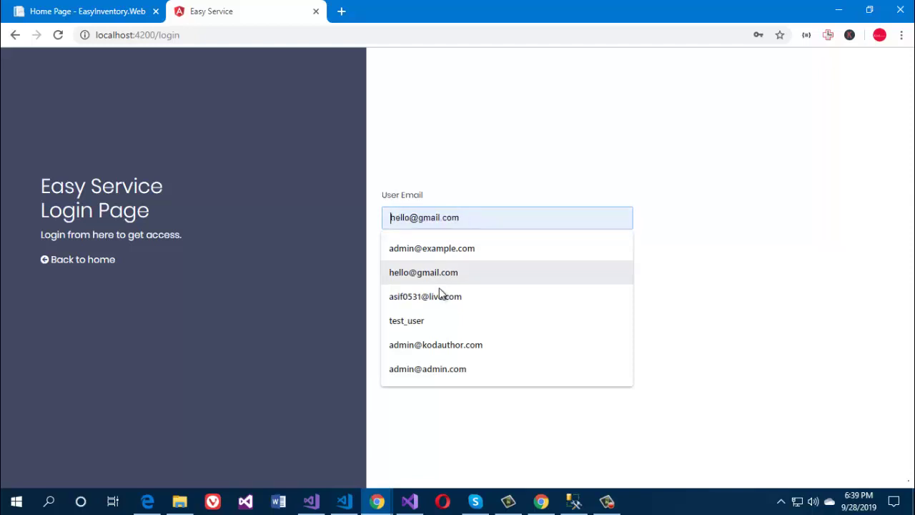
left_click(437, 345)
left_click(462, 263)
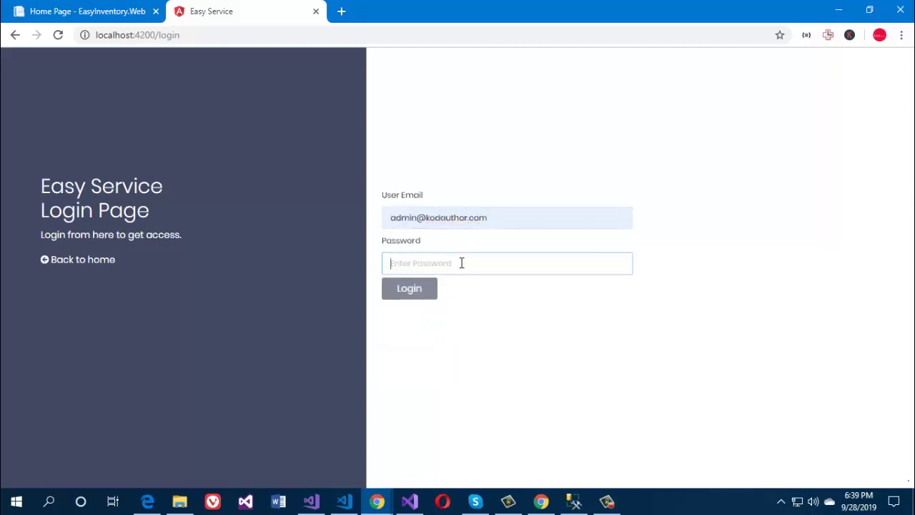
type("admin")
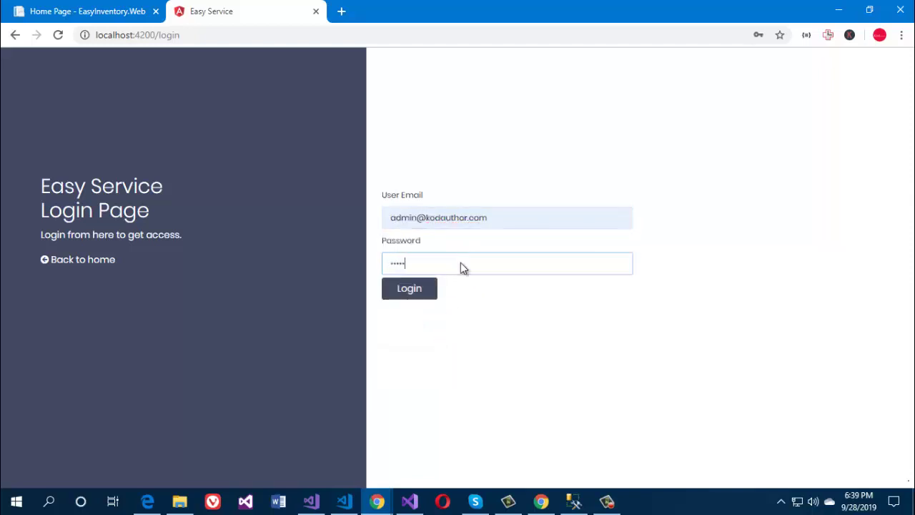
key("Return")
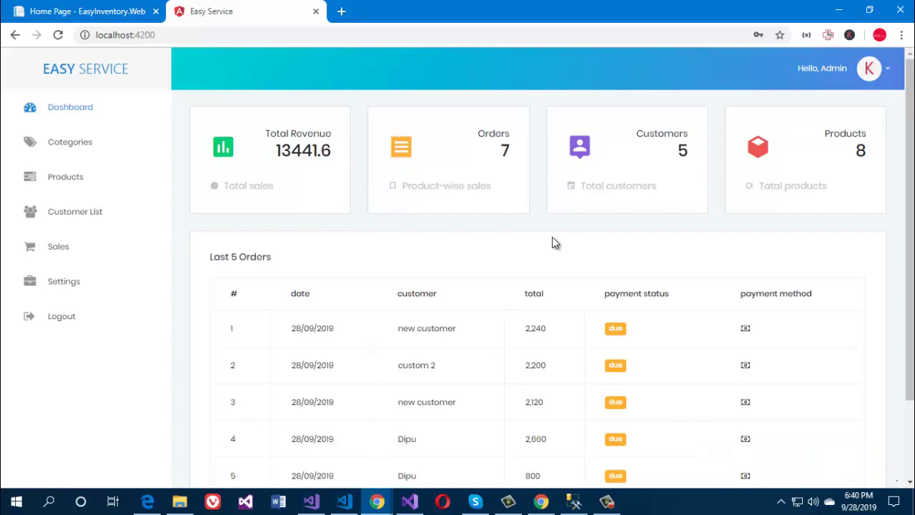
Step: Open the most recent order's invoice from the dashboard's Last 5 Orders table
scroll(552, 241, "down", 2)
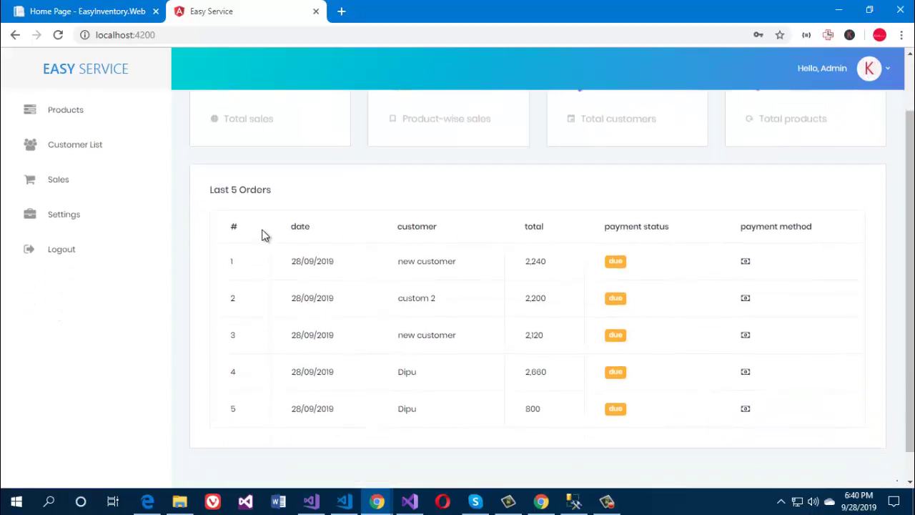
left_click(754, 268)
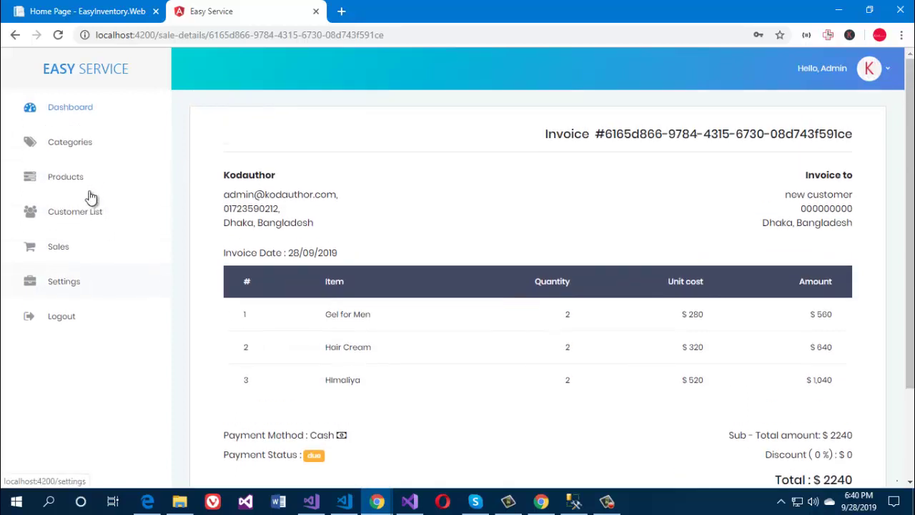
left_click(81, 176)
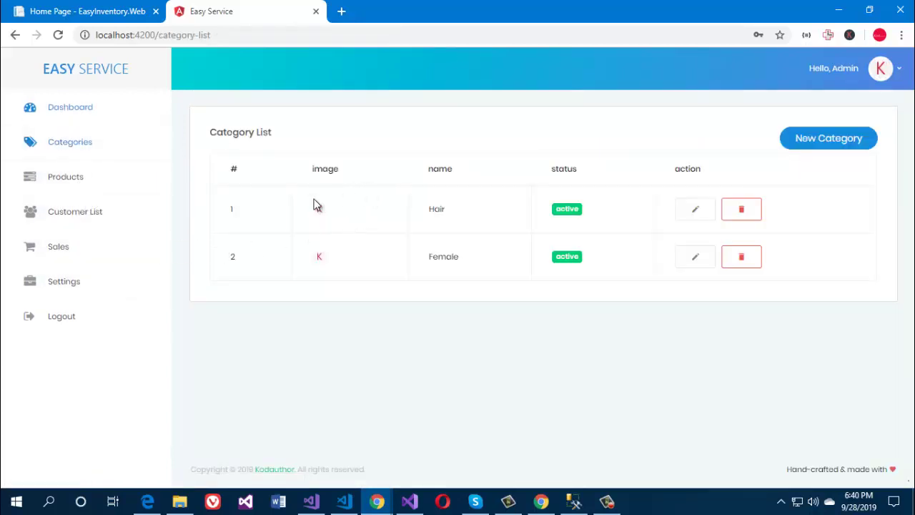
Step: Browse the product and customer lists, then view the seven-sale Sale List
left_click(72, 182)
left_click(105, 211)
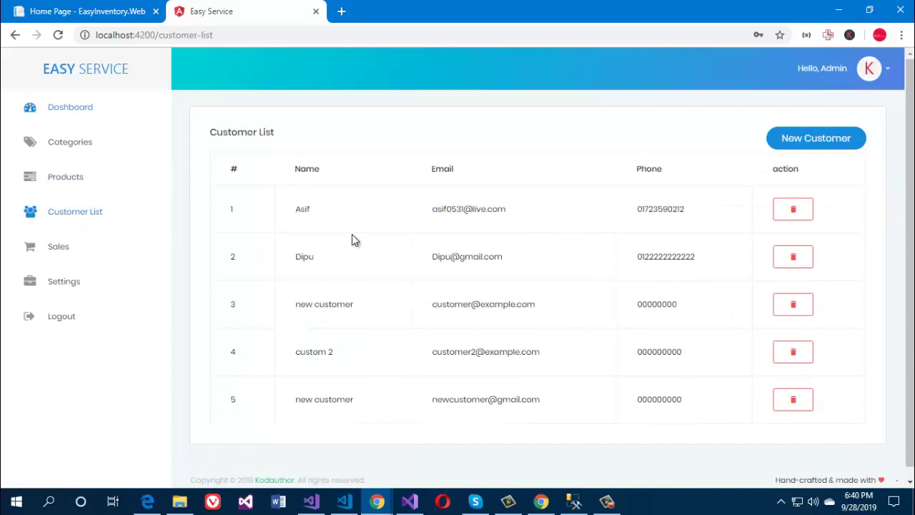
left_click(90, 248)
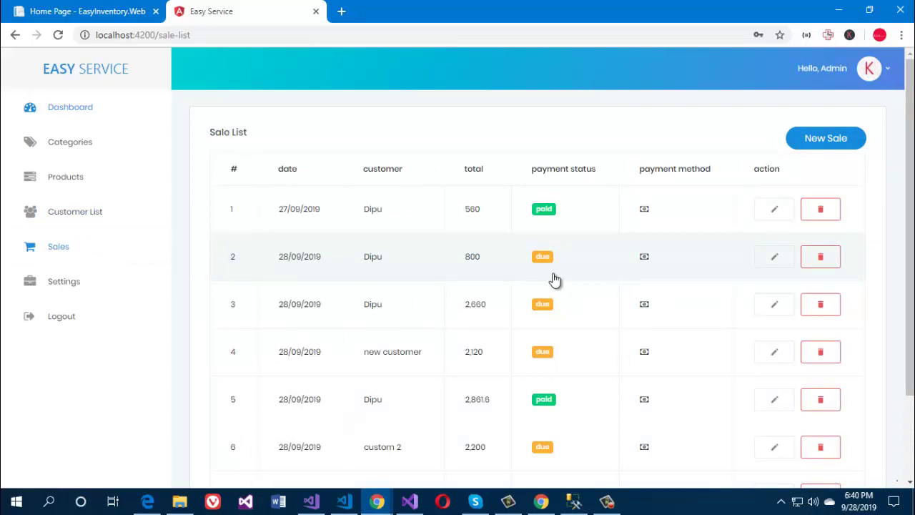
scroll(555, 280, "down", 2)
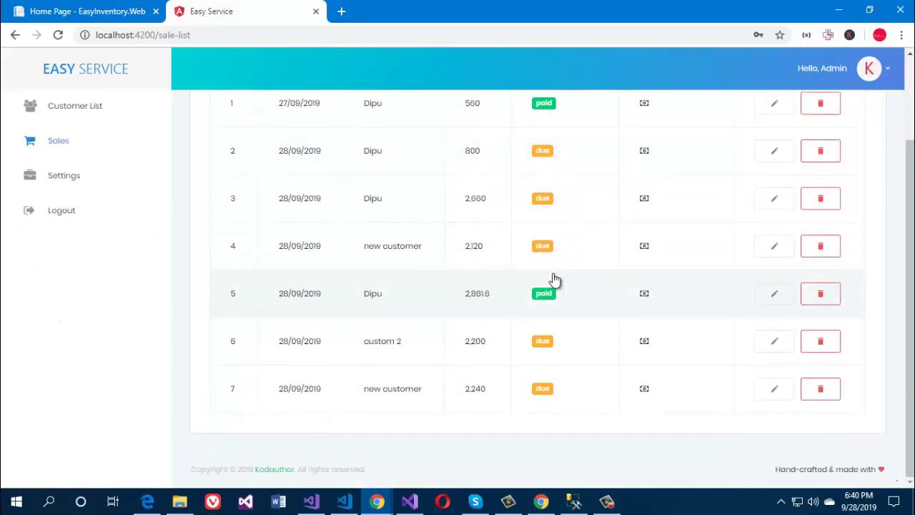
scroll(555, 279, "up", 2)
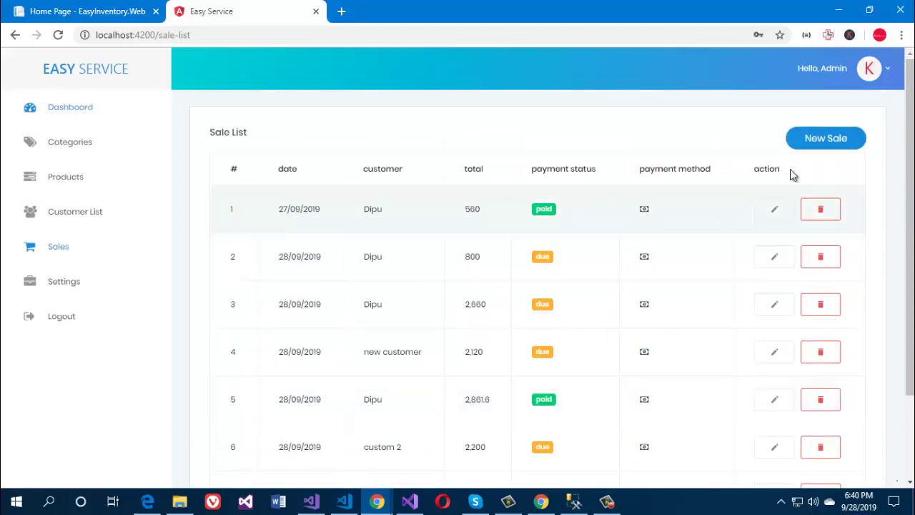
Step: Start a new sale and add Hair Gel for Men and Gel for Men to the cart
left_click(820, 146)
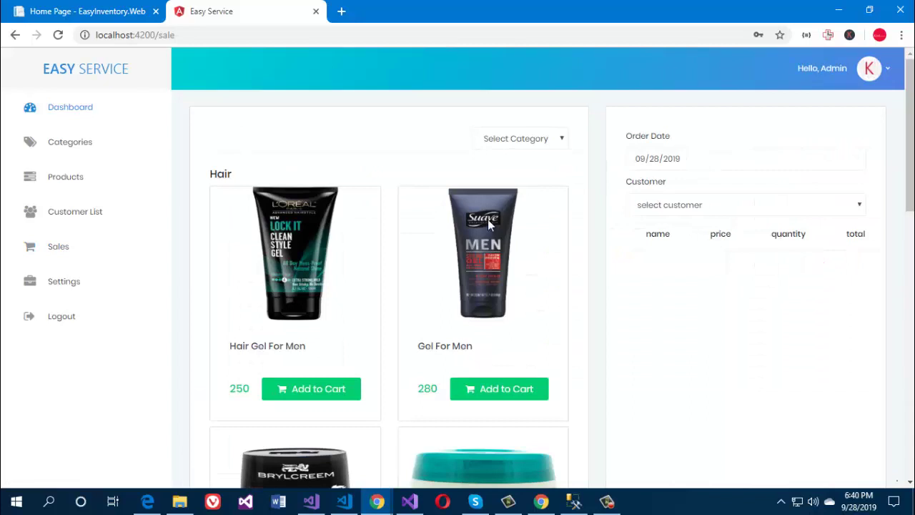
scroll(493, 227, "down", 1)
scroll(493, 227, "up", 3)
left_click(306, 389)
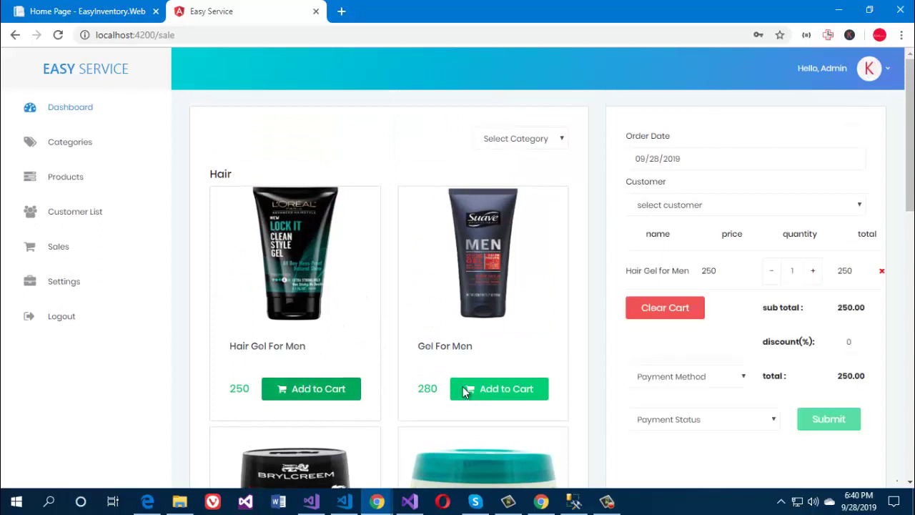
left_click(501, 388)
Step: Add Himaliya and Hair Cream to the cart
scroll(515, 368, "down", 1)
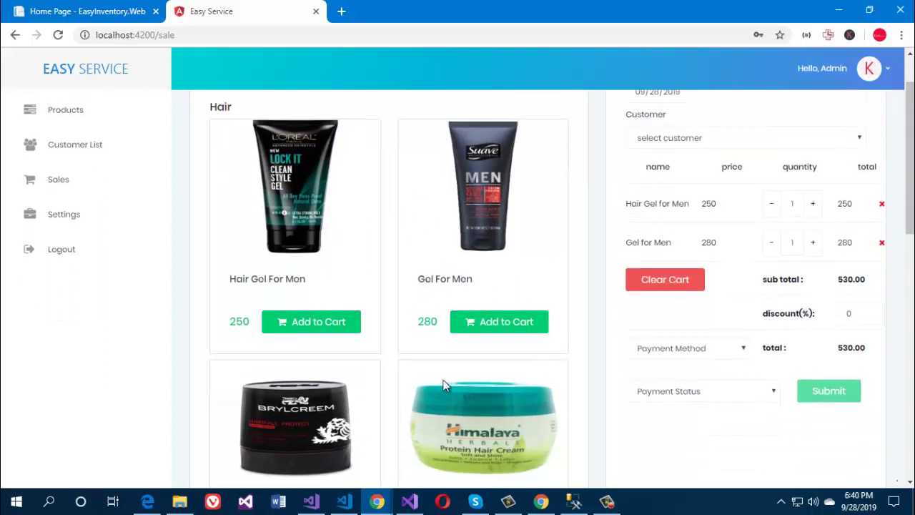
scroll(445, 385, "down", 1)
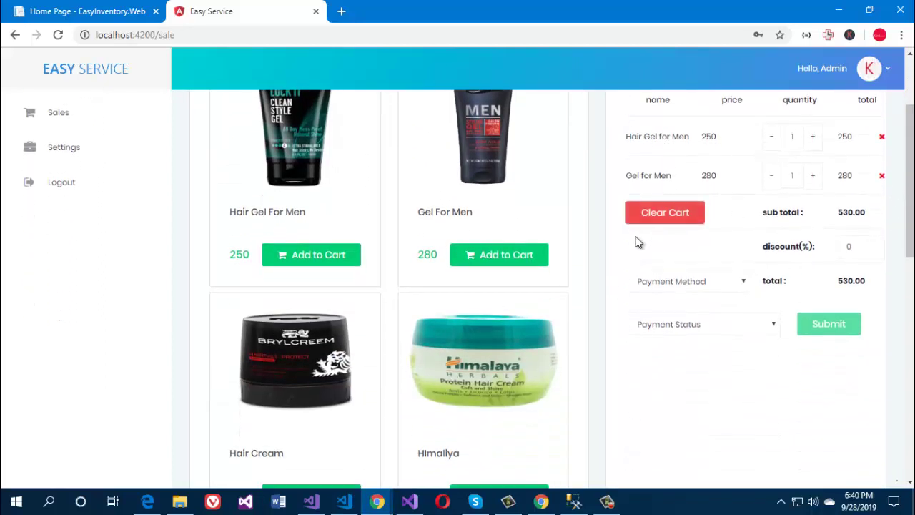
scroll(619, 246, "down", 2)
left_click(481, 363)
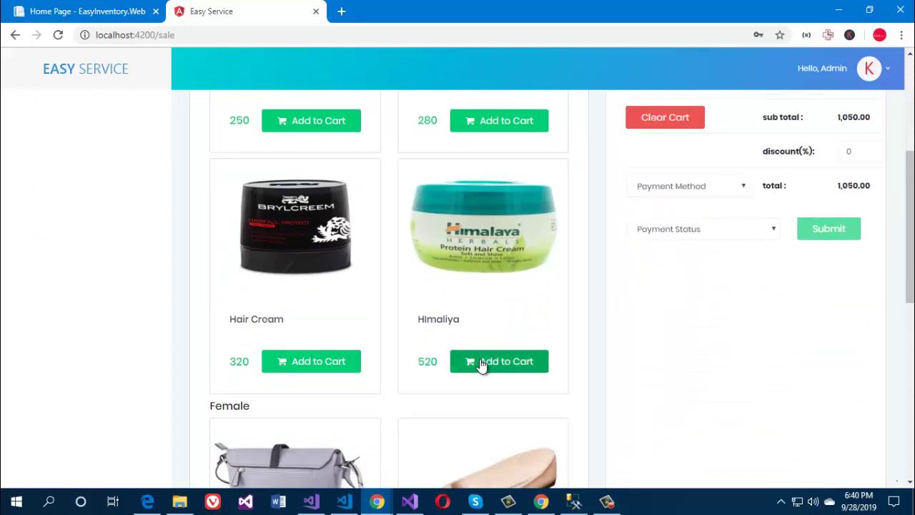
left_click(343, 362)
scroll(494, 322, "up", 4)
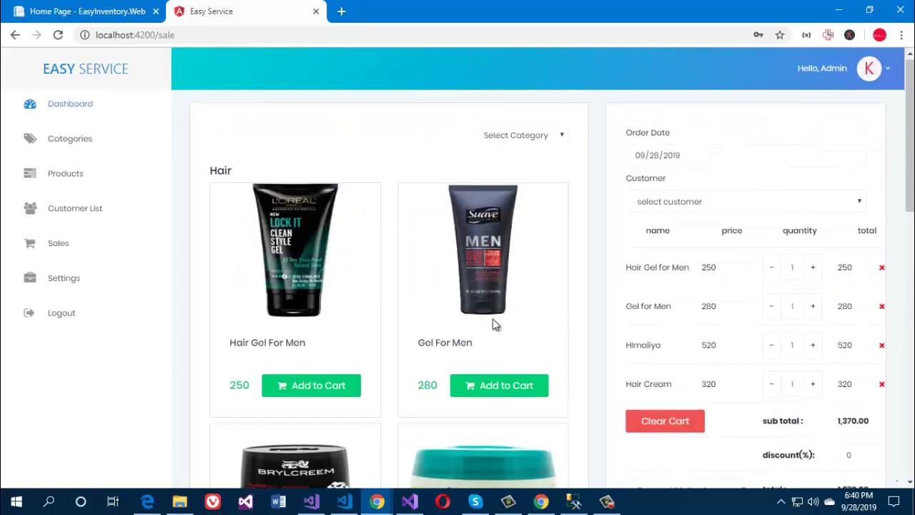
Step: Remove Hair Gel for Men from the cart and select the sale's customer
left_click(881, 273)
left_click(524, 108)
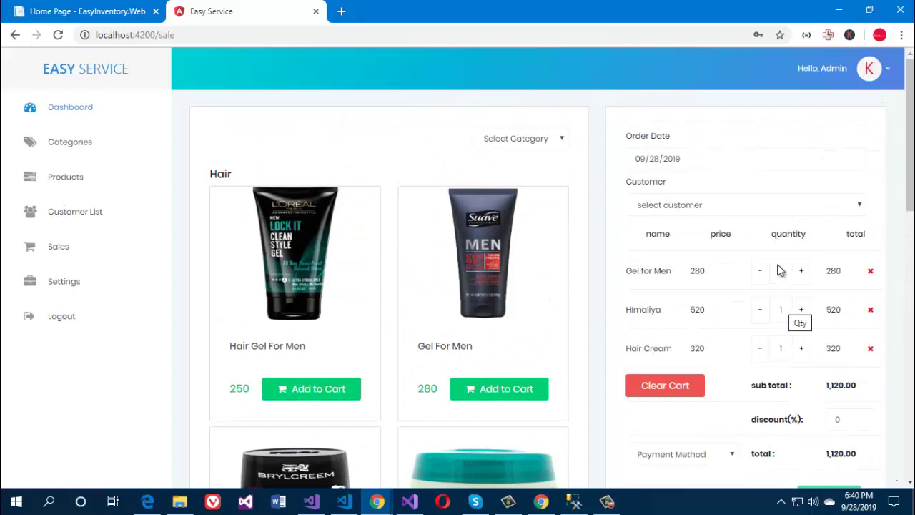
left_click(733, 209)
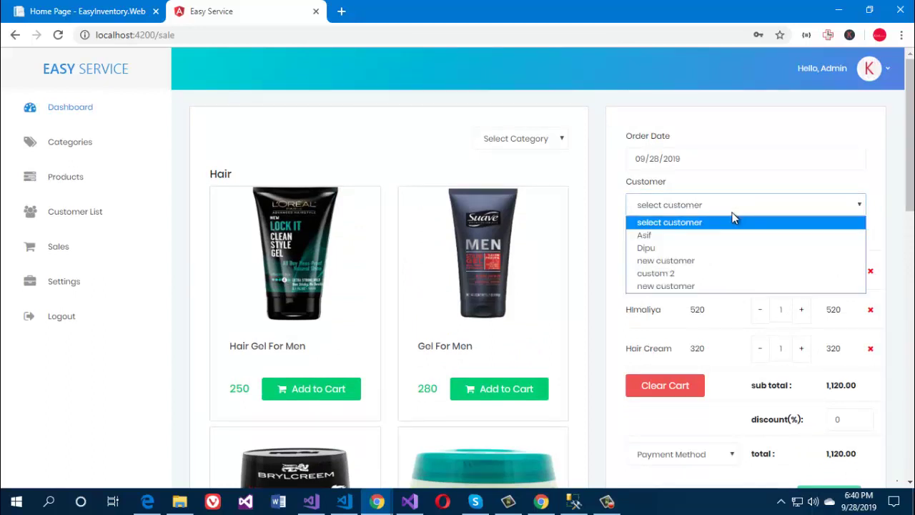
left_click(705, 248)
Step: Set payment method to cash and status to paid, then submit the 1,120 sale
scroll(680, 302, "down", 2)
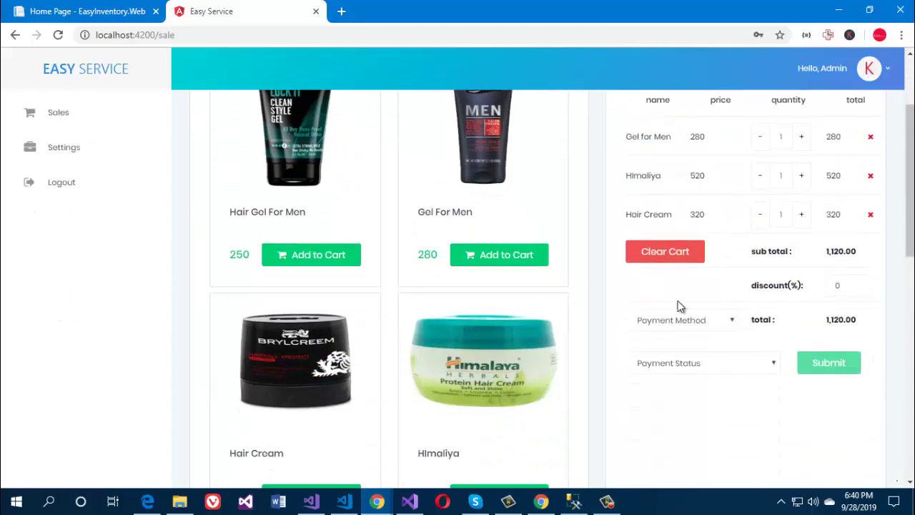
left_click(686, 326)
left_click(659, 351)
left_click(665, 363)
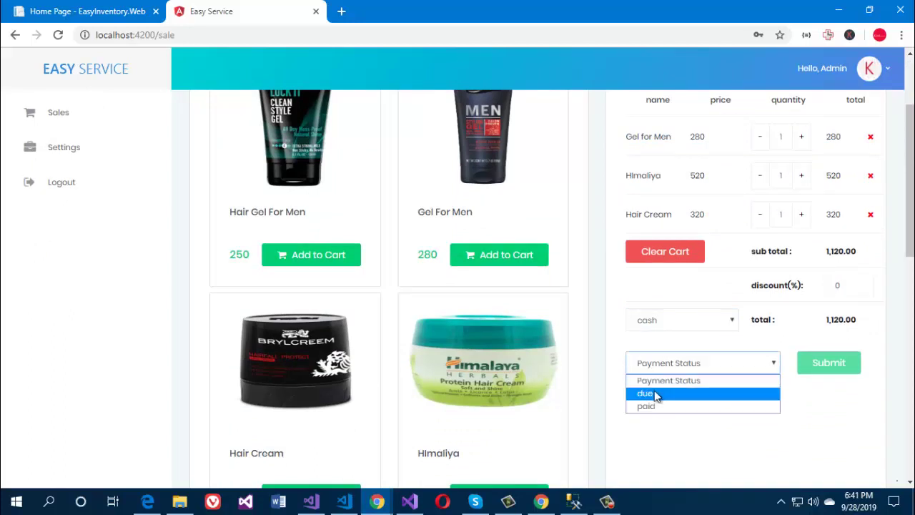
left_click(656, 392)
left_click(686, 363)
left_click(656, 402)
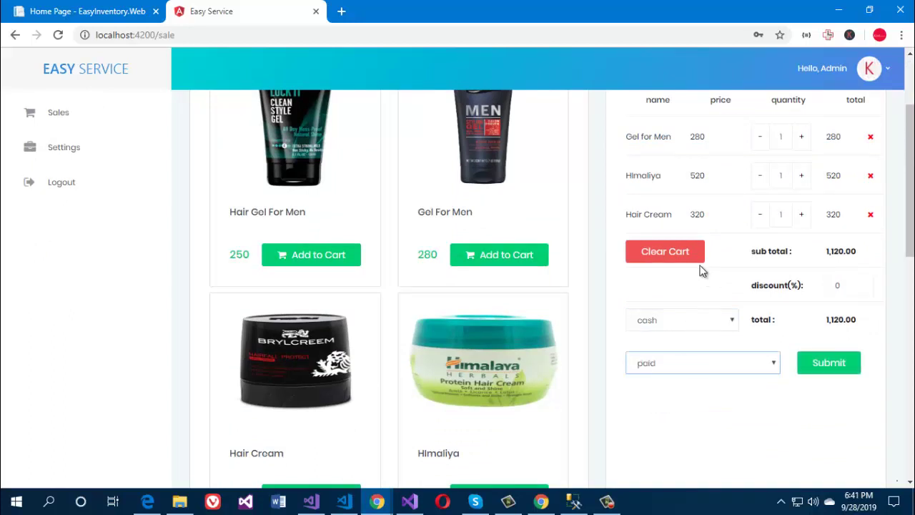
left_click(817, 367)
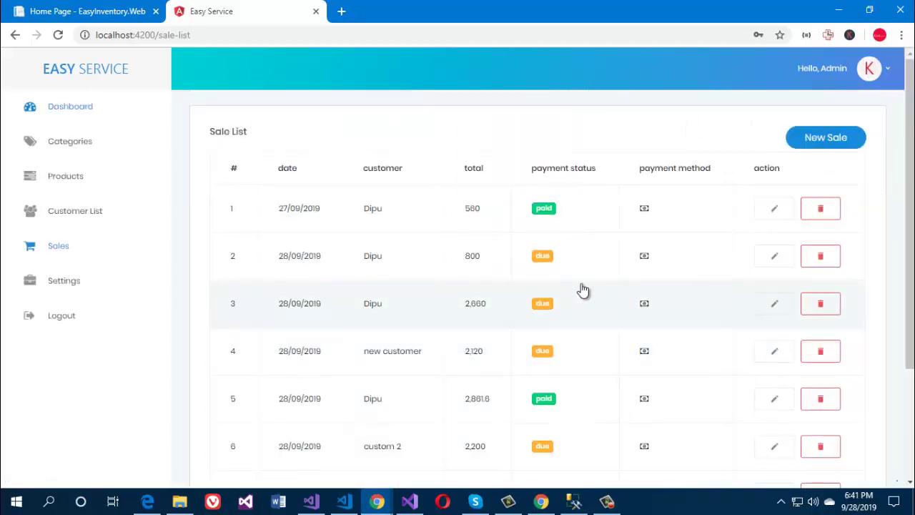
scroll(582, 290, "down", 2)
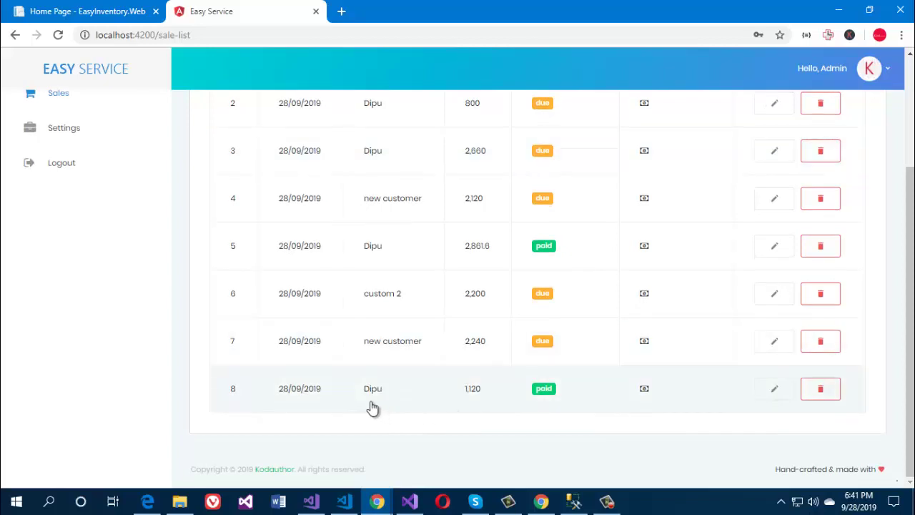
scroll(624, 401, "up", 2)
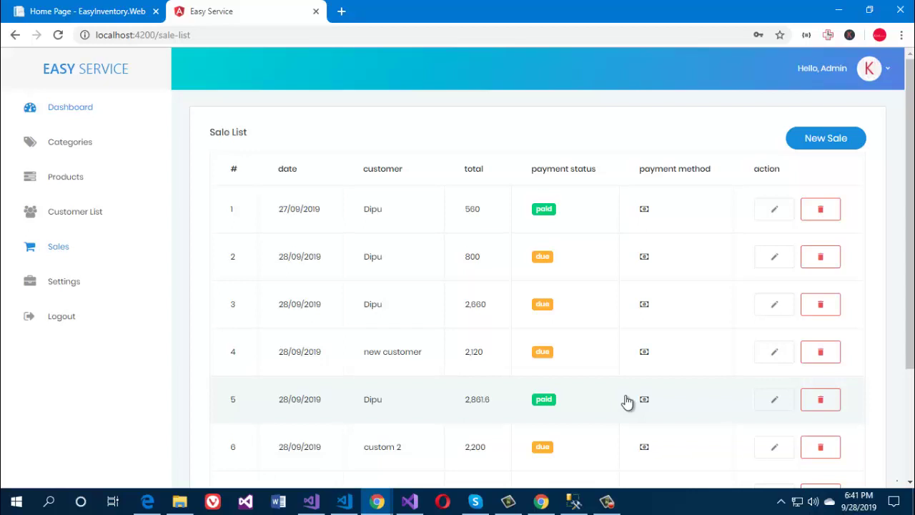
scroll(626, 402, "down", 2)
Step: Edit sale 8 to quantity 2 for Gel for Men, Himaliya and Hair Cream, saving it at 2,240
left_click(769, 391)
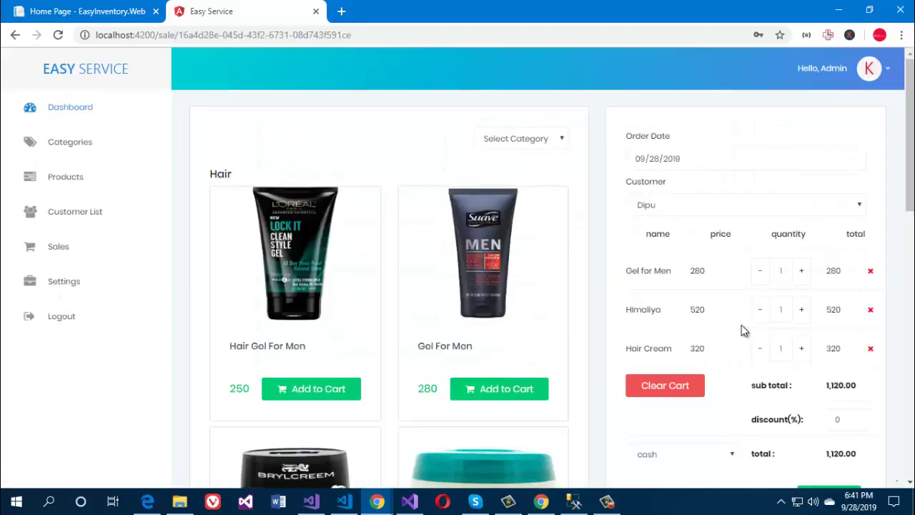
left_click(801, 308)
left_click(801, 348)
left_click(801, 270)
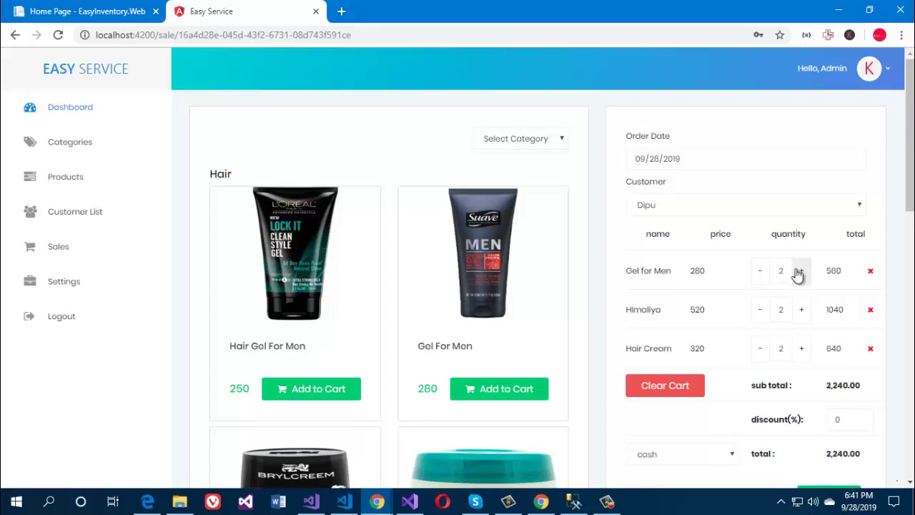
scroll(770, 293, "down", 3)
left_click(820, 298)
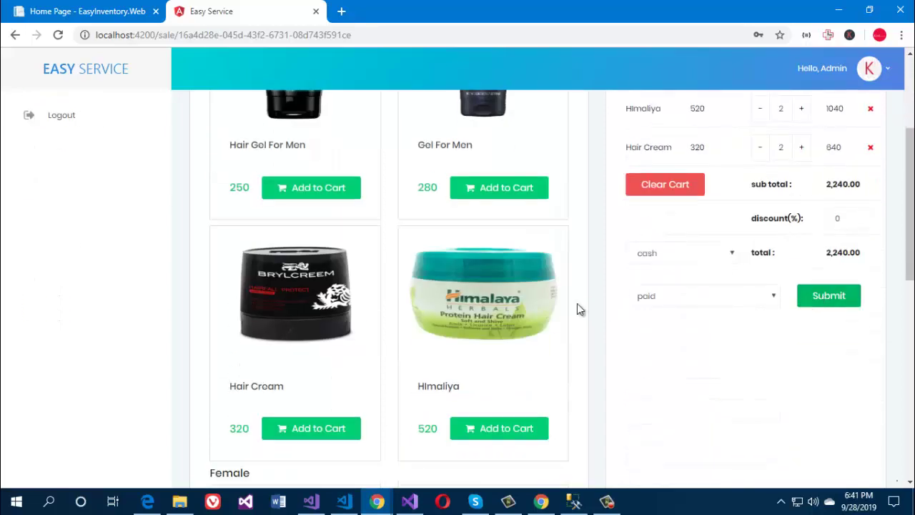
scroll(472, 357, "down", 2)
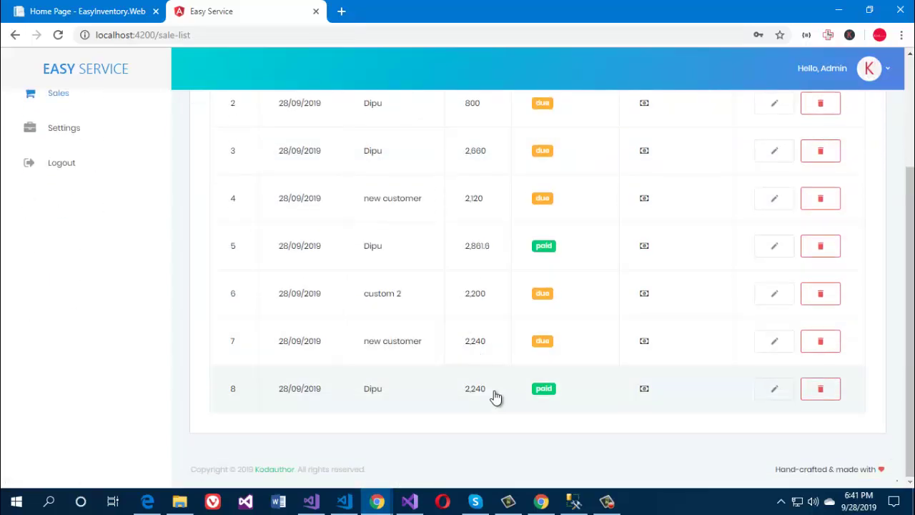
Step: View the invoice for the 2,240 sale, then go to the store Settings page
left_click(494, 391)
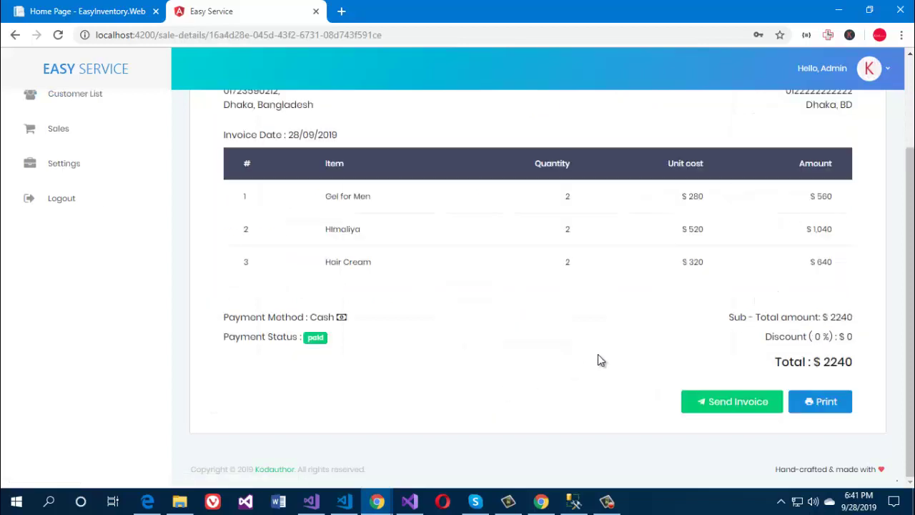
scroll(597, 353, "up", 2)
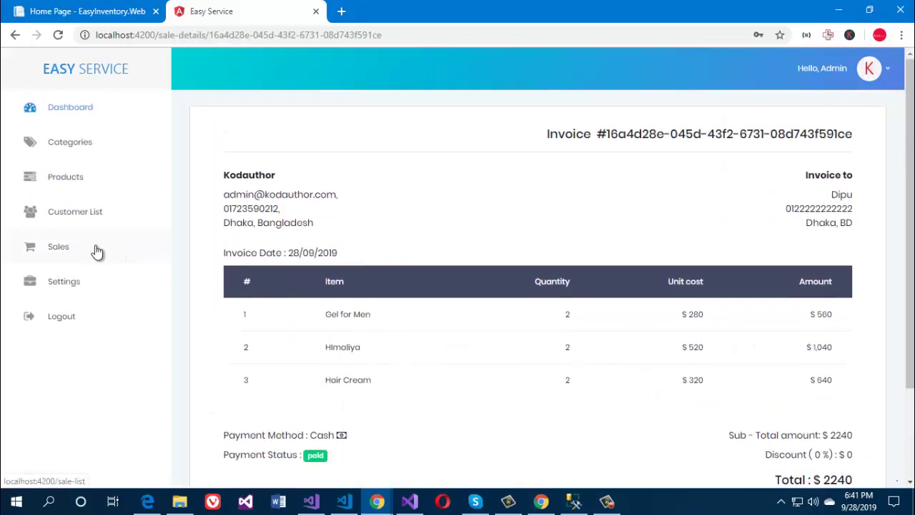
left_click(68, 281)
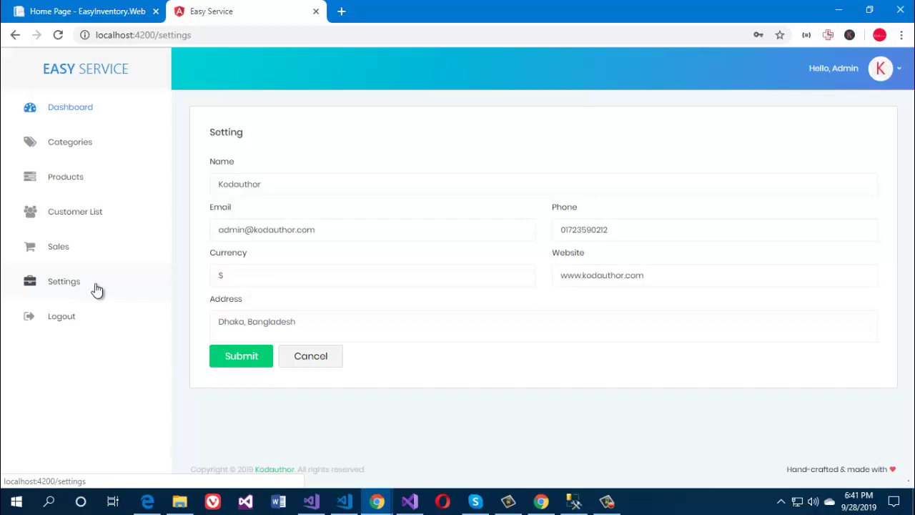
Step: Visit the Manage Accounts and Change Password pages from the avatar menu
left_click(880, 68)
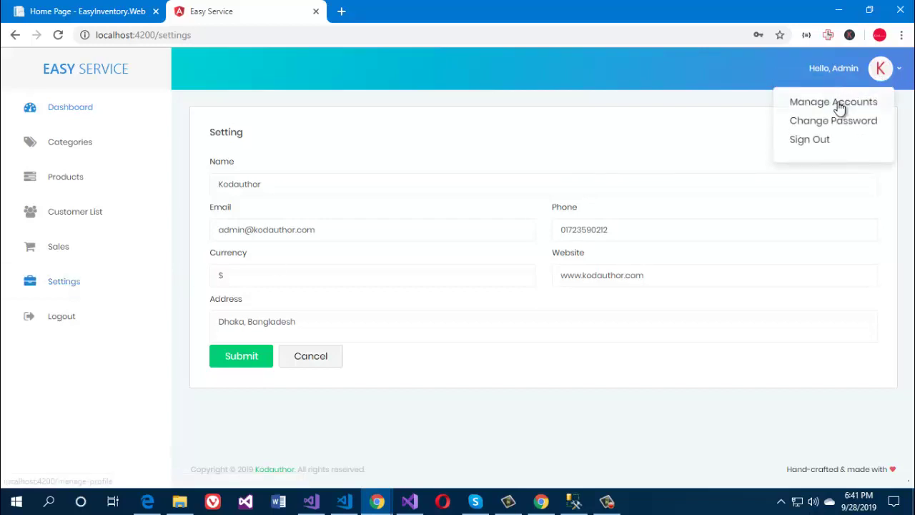
left_click(838, 102)
left_click(880, 68)
left_click(844, 121)
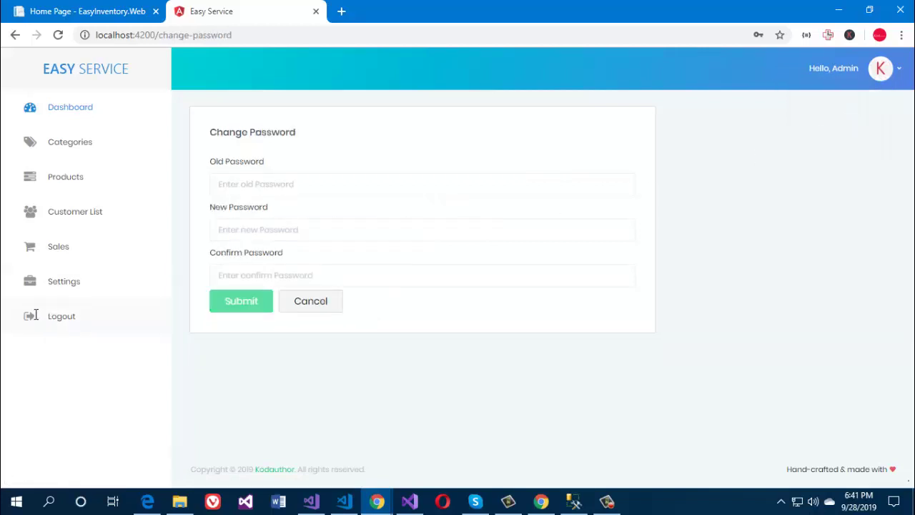
Step: Sign out of the admin panel and browse the public shop home page
left_click(882, 69)
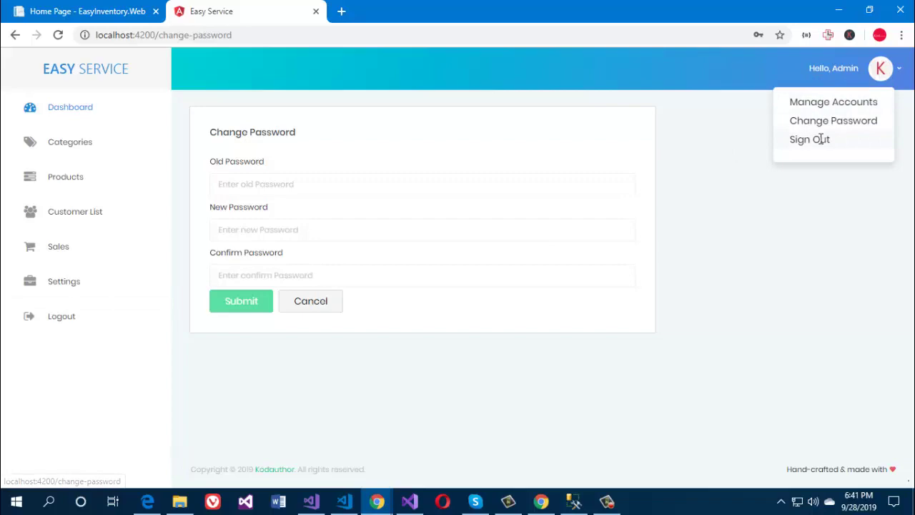
left_click(822, 139)
scroll(661, 273, "down", 3)
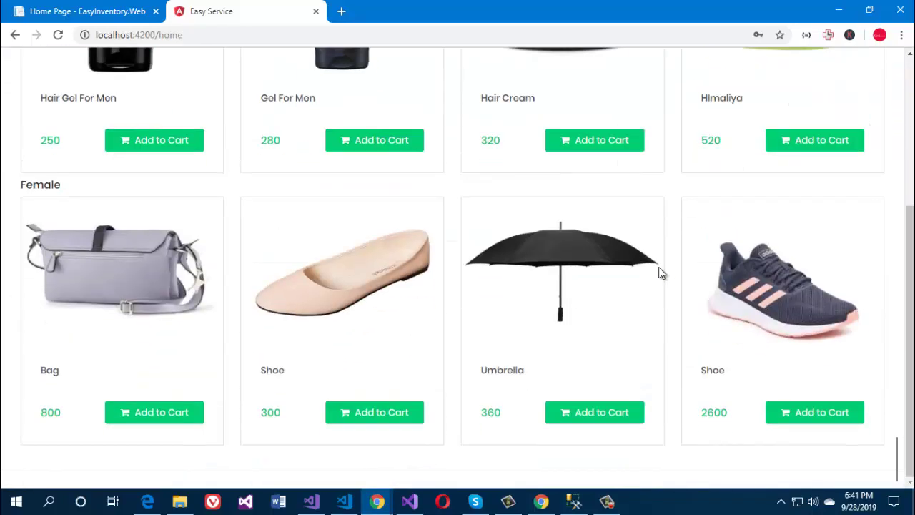
scroll(661, 272, "up", 3)
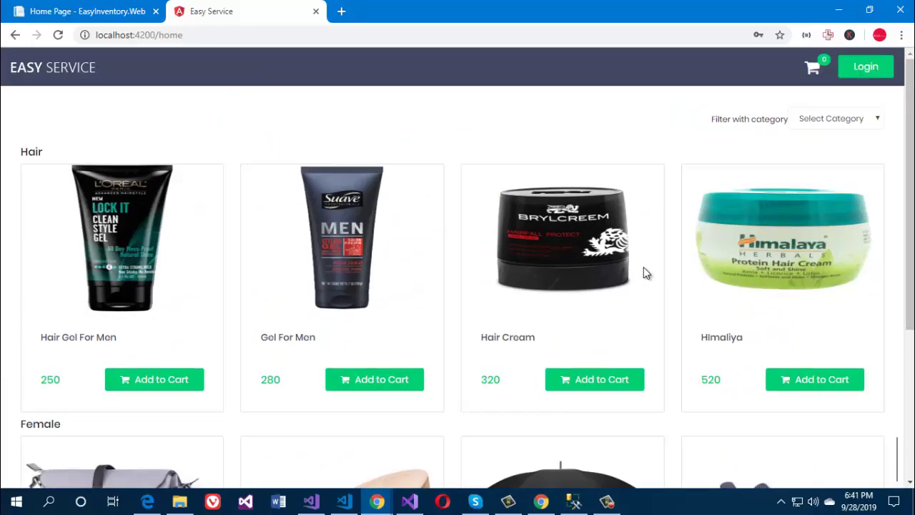